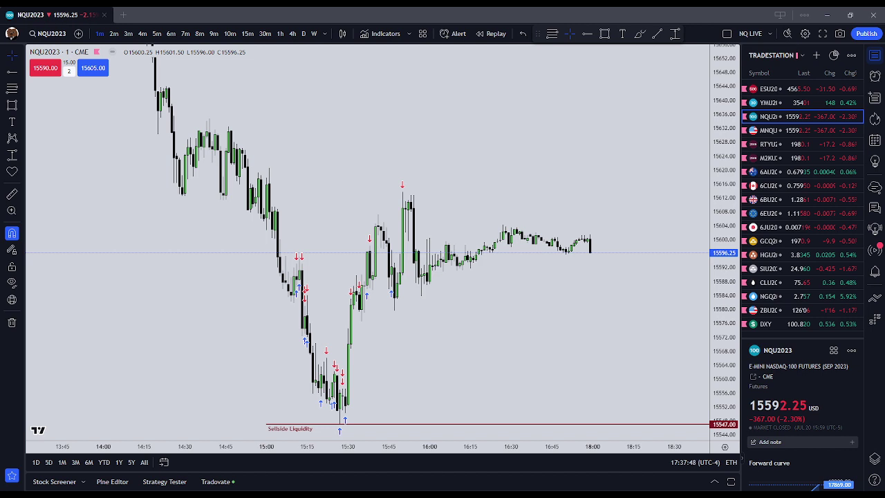
# Step: Examine the NQ one-minute price action on 20 July, from the afternoon decline to the Sellside Liquidity level and the rebound
pyautogui.scroll(4, 608, 320)
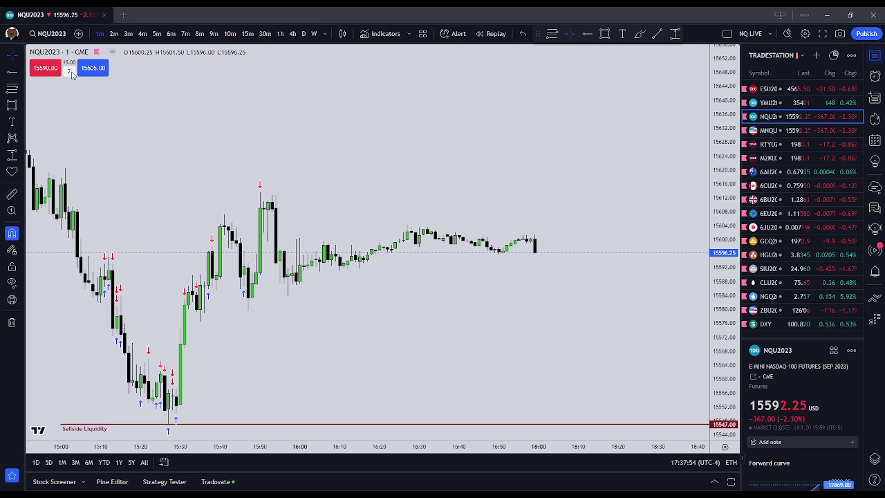
pyautogui.scroll(-2, 405, 166)
pyautogui.moveTo(520, 191); pyautogui.dragTo(565, 231)
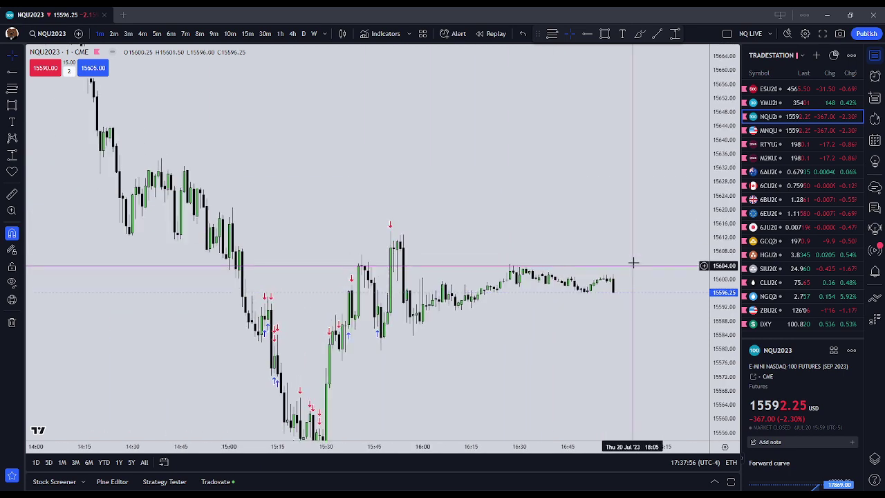
pyautogui.moveTo(631, 263); pyautogui.dragTo(625, 227)
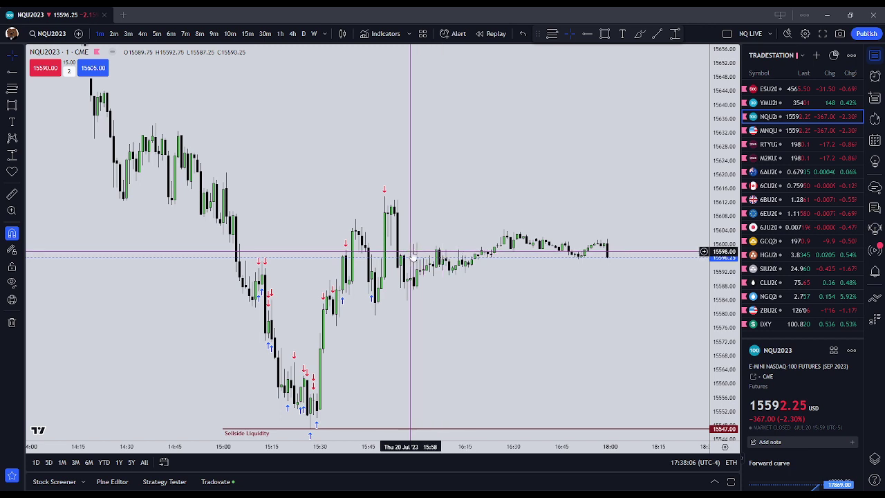
pyautogui.moveTo(501, 306); pyautogui.dragTo(546, 300)
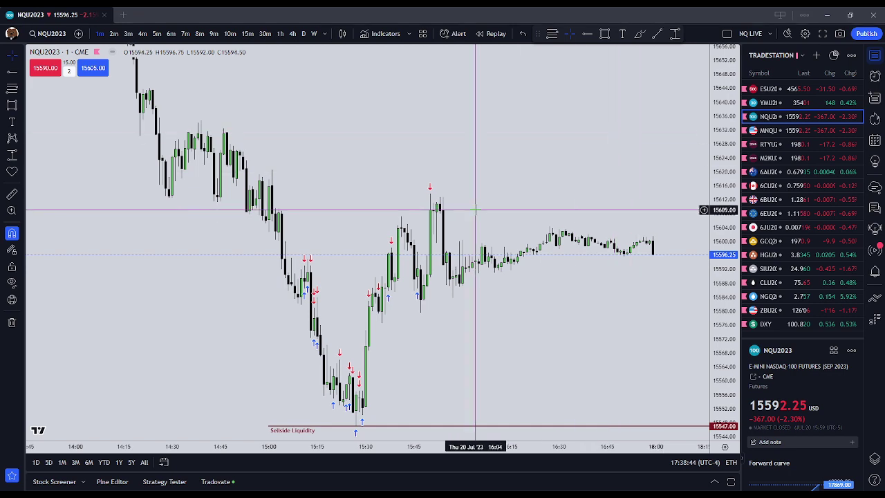
pyautogui.scroll(1, 476, 207)
pyautogui.moveTo(283, 188); pyautogui.dragTo(519, 314)
pyautogui.moveTo(329, 146); pyautogui.dragTo(503, 279)
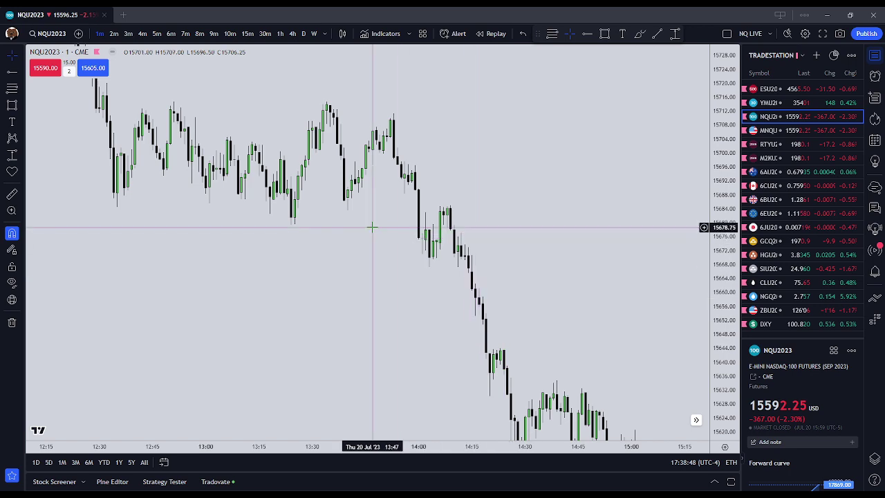
pyautogui.moveTo(555, 190); pyautogui.dragTo(453, 104)
pyautogui.moveTo(621, 260); pyautogui.dragTo(508, 157)
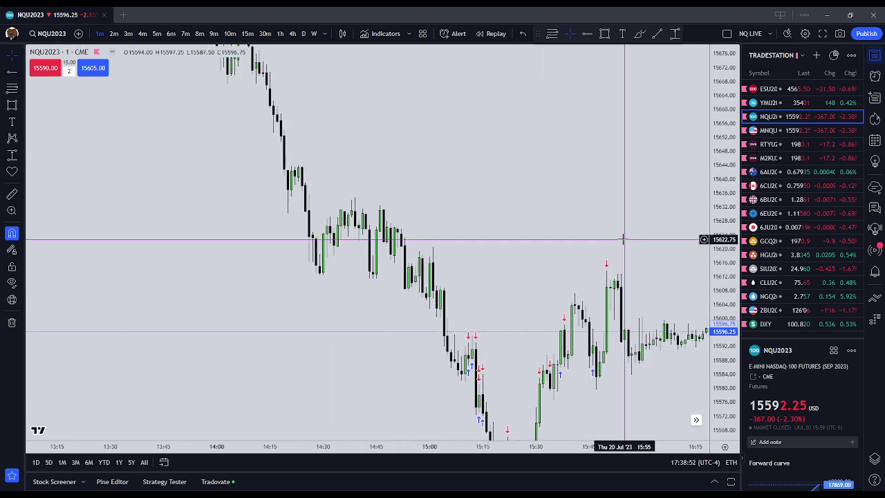
pyautogui.moveTo(623, 239); pyautogui.dragTo(427, 178)
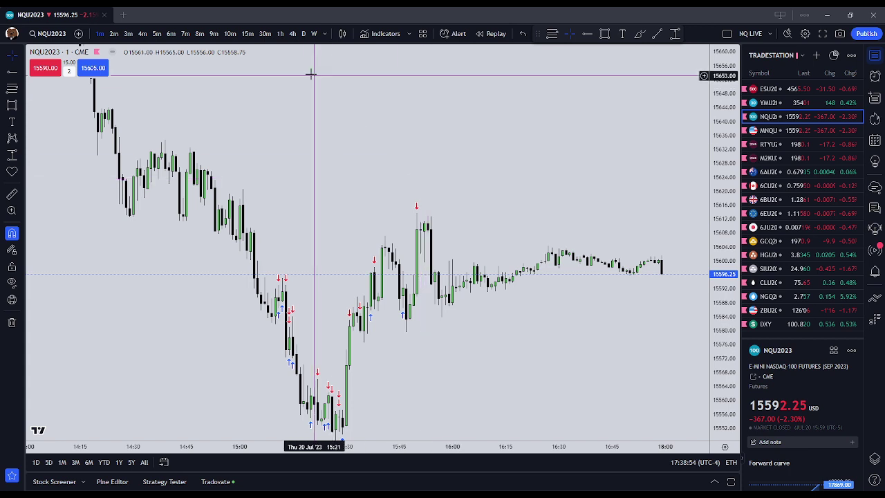
# Step: Look at the same price area on the 1-hour chart, including the latest candles, and return to the 1-minute chart
pyautogui.click(282, 36)
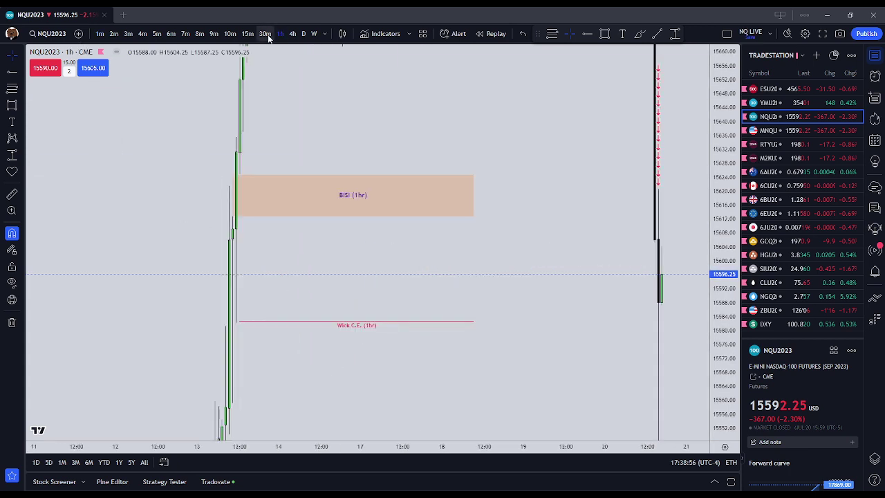
pyautogui.click(265, 34)
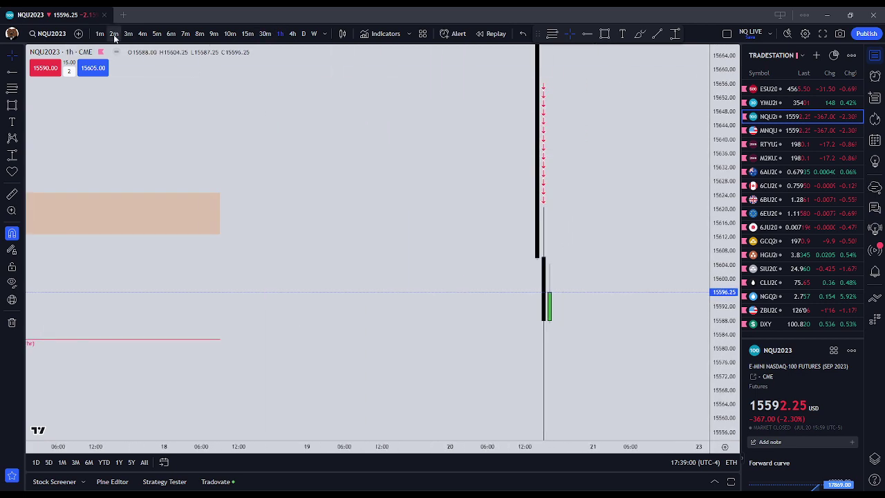
pyautogui.click(101, 33)
pyautogui.scroll(-6, 519, 269)
pyautogui.moveTo(726, 351); pyautogui.dragTo(719, 378)
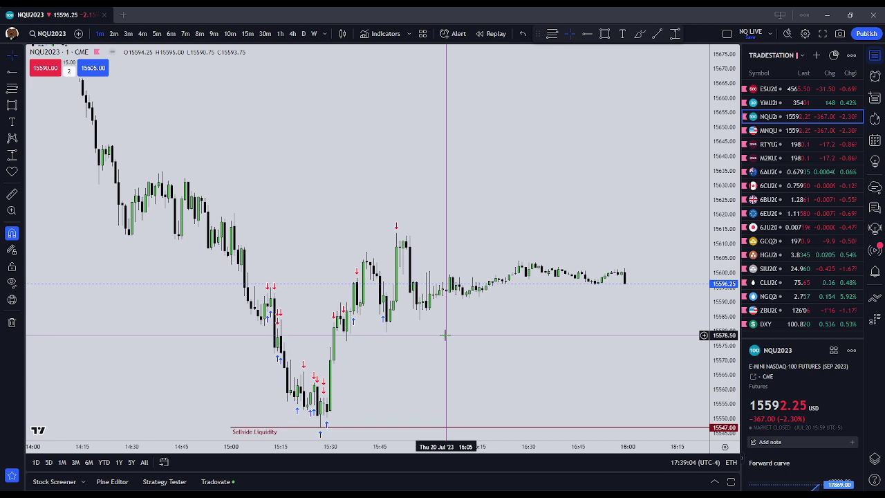
# Step: Turn off magnet mode and circle the two relatively equal lows near 14:30 and 14:45 with the Brush
pyautogui.scroll(-2, 459, 334)
pyautogui.moveTo(407, 192); pyautogui.dragTo(545, 401)
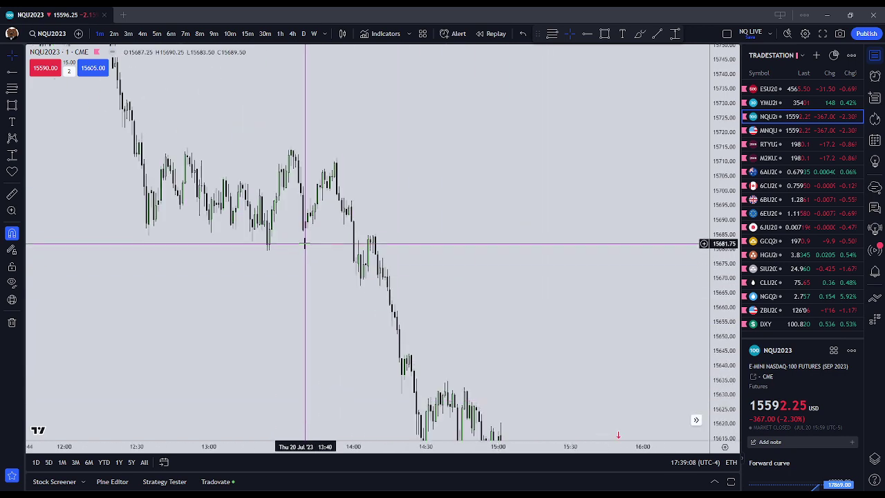
pyautogui.moveTo(305, 247); pyautogui.dragTo(543, 174)
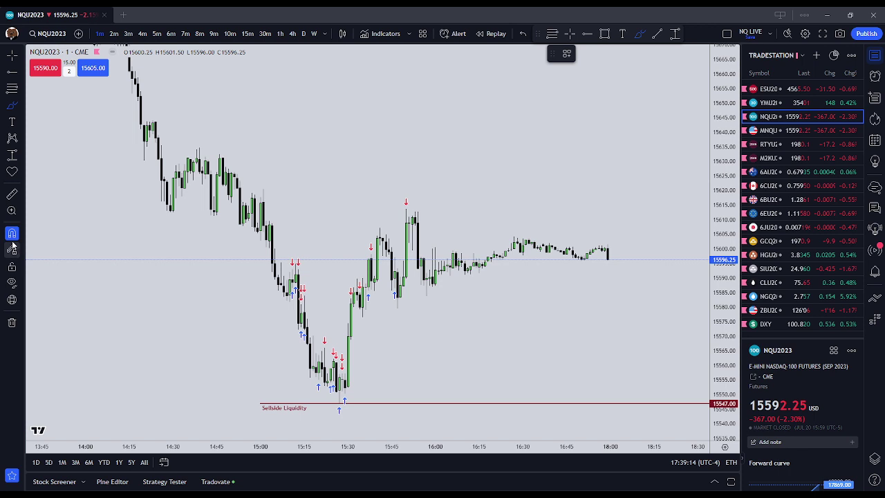
pyautogui.click(214, 213)
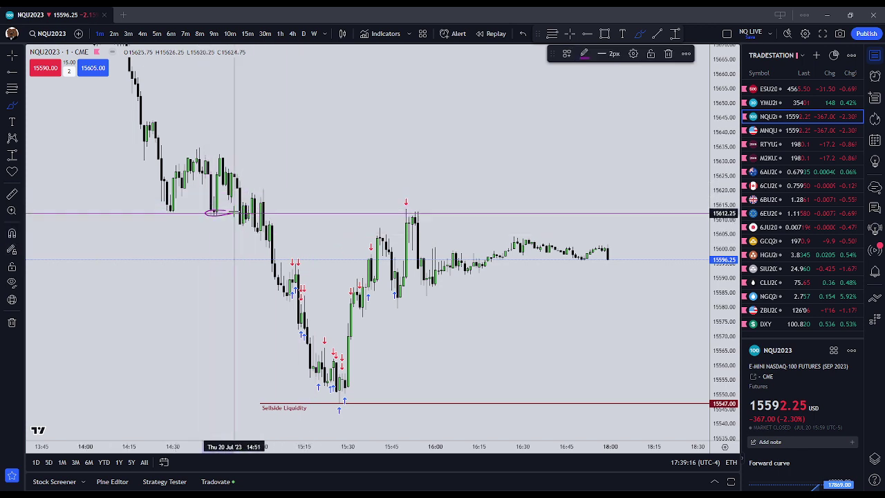
pyautogui.moveTo(179, 207)
pyautogui.mouseDown()
pyautogui.moveTo(163, 207)
pyautogui.moveTo(173, 206)
pyautogui.mouseUp()
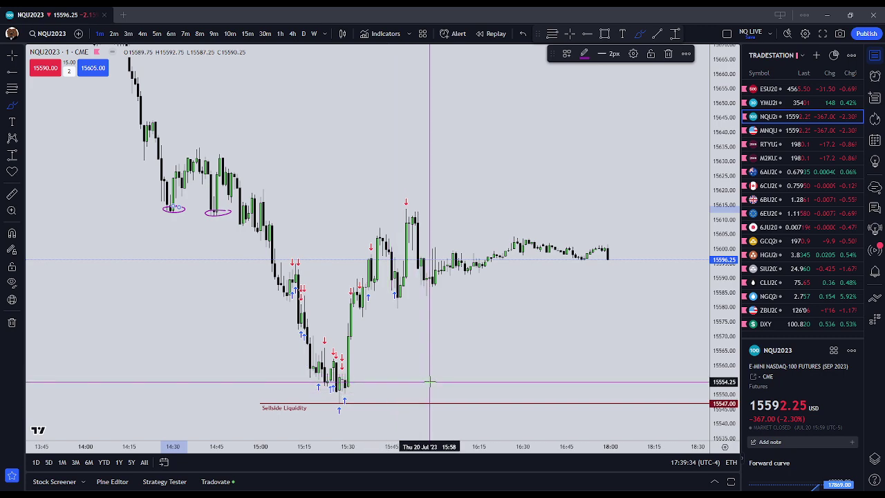
# Step: Mark the pullback low near 15:47 with a short horizontal brush stroke at about 15583
pyautogui.moveTo(316, 193); pyautogui.dragTo(540, 341)
pyautogui.moveTo(330, 240); pyautogui.dragTo(427, 277)
pyautogui.moveTo(483, 322); pyautogui.dragTo(168, 171)
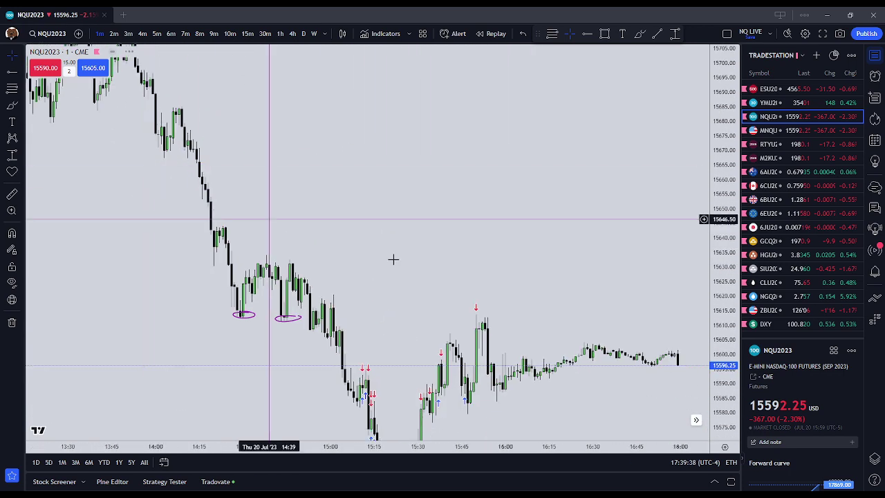
pyautogui.moveTo(392, 259); pyautogui.dragTo(341, 188)
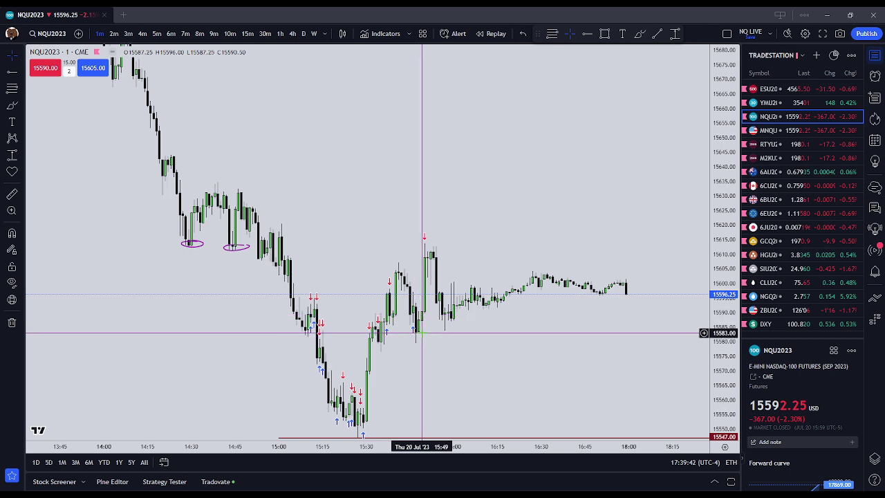
pyautogui.click(11, 105)
pyautogui.moveTo(415, 326)
pyautogui.mouseDown()
pyautogui.moveTo(421, 331)
pyautogui.moveTo(409, 332)
pyautogui.moveTo(424, 329)
pyautogui.mouseUp()
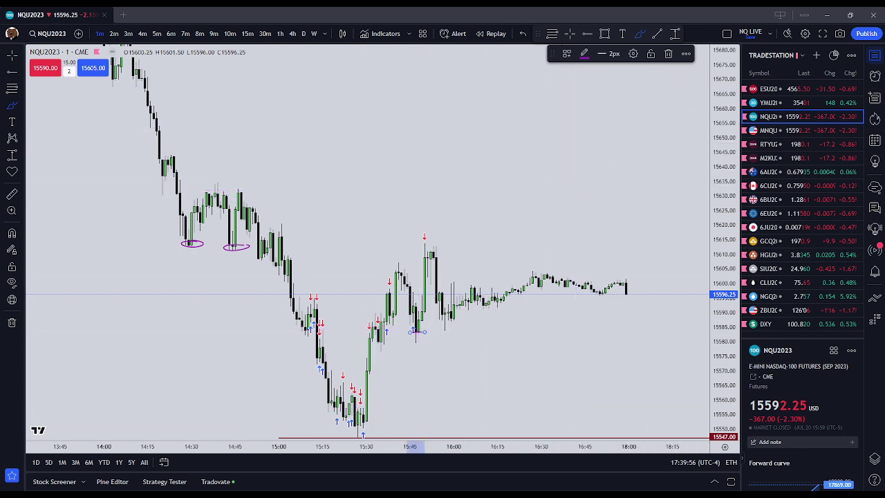
pyautogui.press('Escape')
# Step: Examine the buy and sell execution arrows between the circled lows, the Sellside Liquidity line and the following rally
pyautogui.scroll(-4, 304, 268)
pyautogui.moveTo(432, 170)
pyautogui.mouseDown()
pyautogui.moveTo(545, 336)
pyautogui.moveTo(633, 428)
pyautogui.mouseUp()
pyautogui.scroll(4, 637, 421)
pyautogui.moveTo(635, 390); pyautogui.dragTo(488, 179)
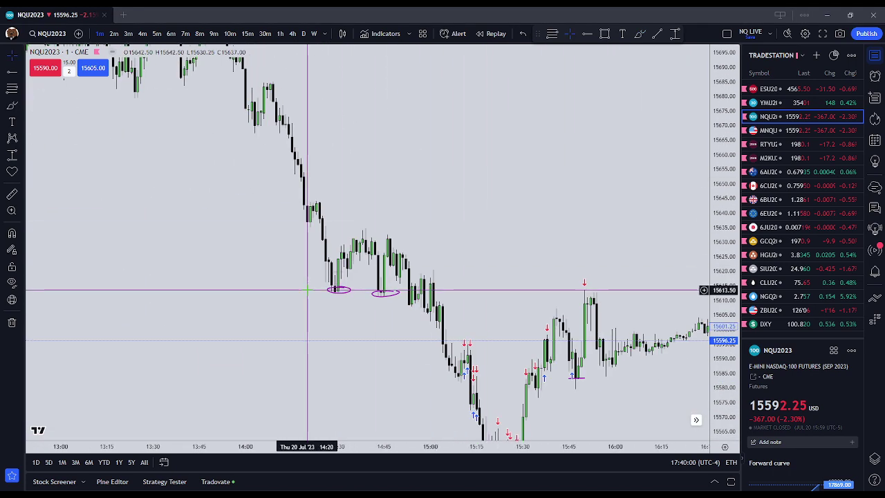
pyautogui.moveTo(396, 300); pyautogui.dragTo(331, 230)
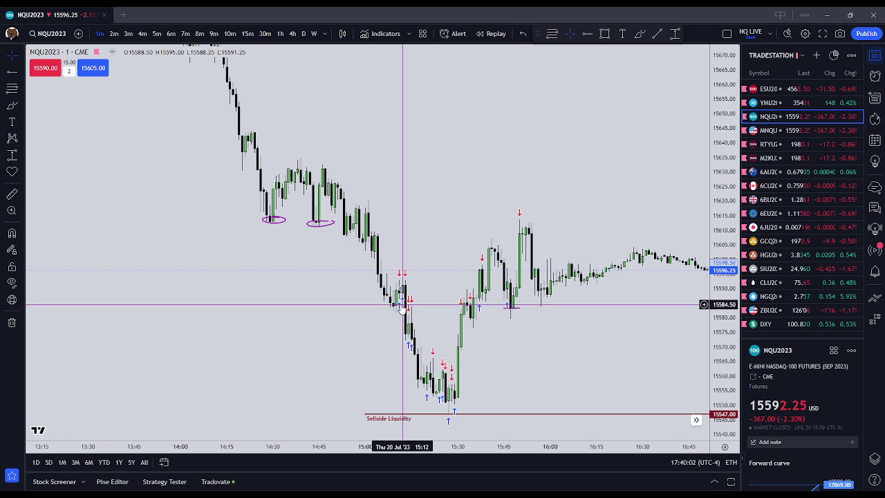
pyautogui.moveTo(475, 278); pyautogui.dragTo(402, 291)
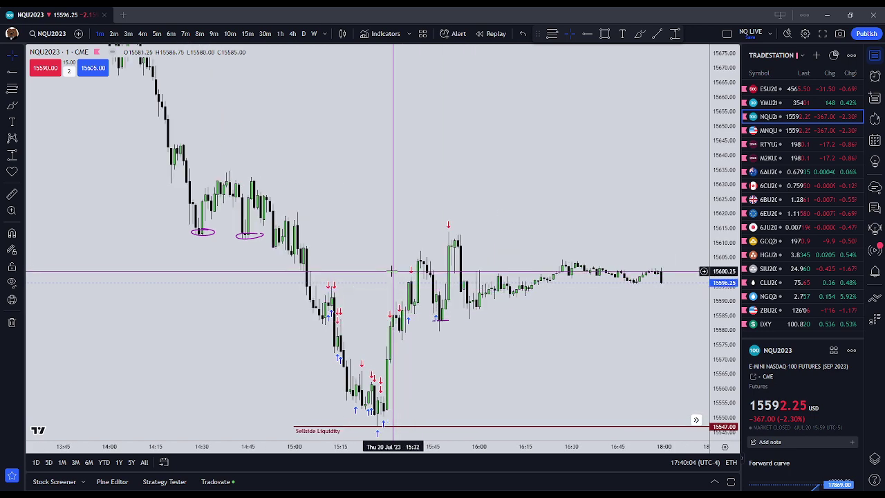
pyautogui.moveTo(599, 267); pyautogui.dragTo(566, 200)
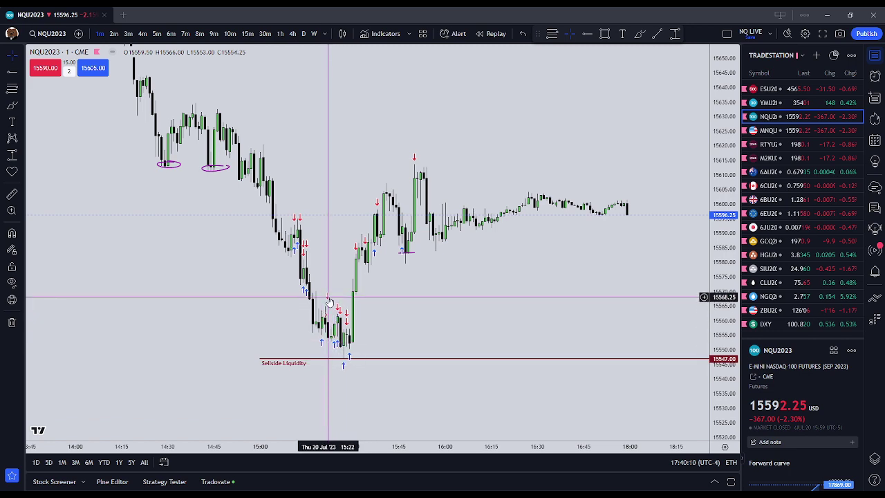
pyautogui.hscroll(-1, 438, 322)
pyautogui.scroll(1, 439, 322)
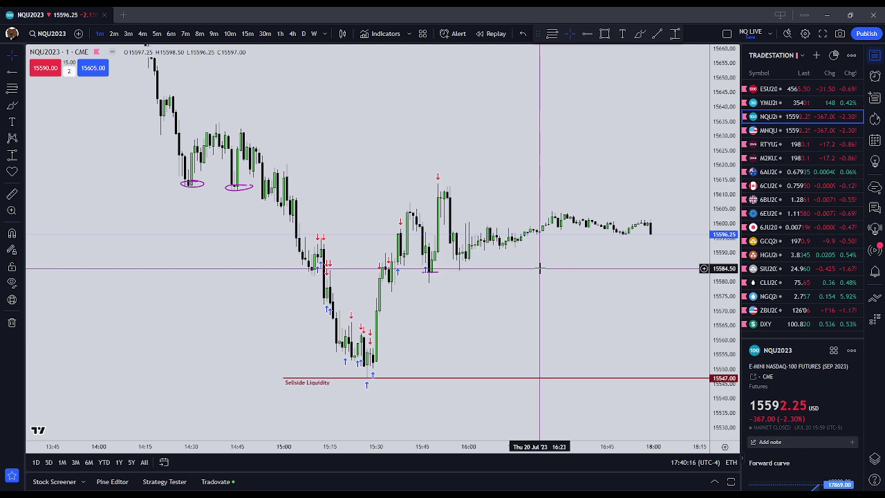
pyautogui.moveTo(611, 279); pyautogui.dragTo(547, 273)
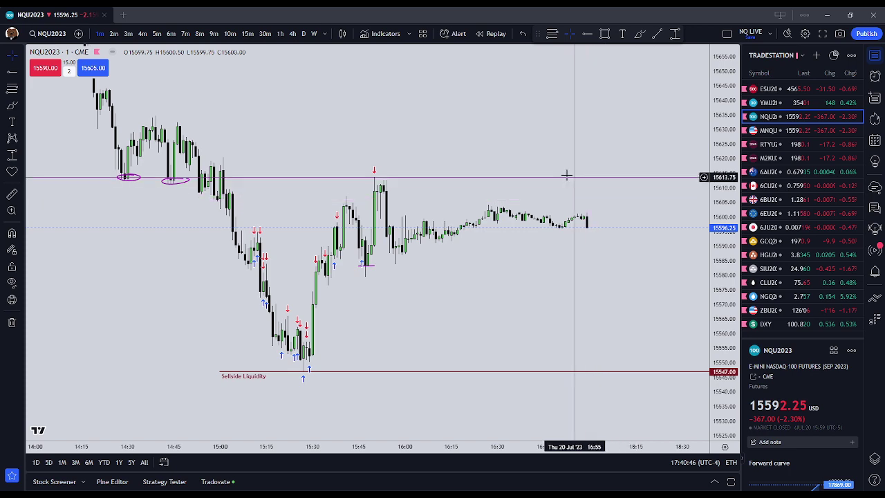
# Step: Examine the circled lows against the rally high near 15:50, enlarging the candles between 15:00 and 16:15
pyautogui.scroll(-2, 566, 173)
pyautogui.moveTo(376, 118)
pyautogui.mouseDown()
pyautogui.moveTo(562, 355)
pyautogui.moveTo(405, 150)
pyautogui.mouseUp()
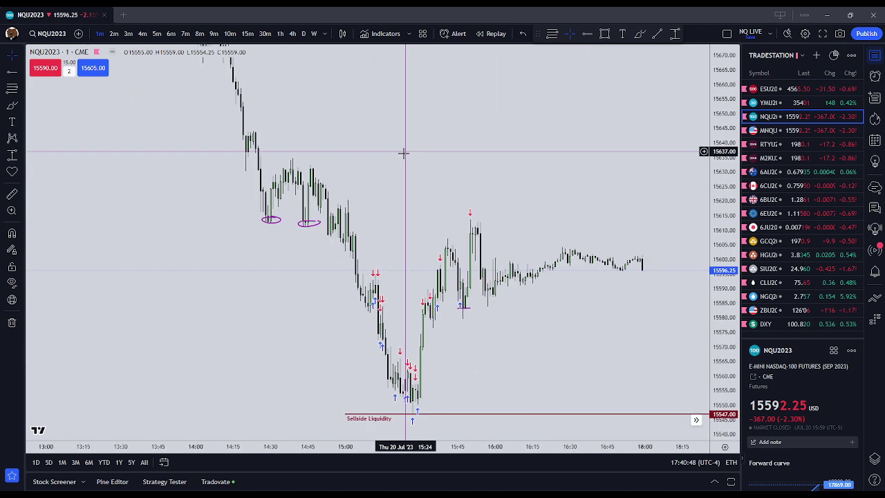
pyautogui.click(308, 224)
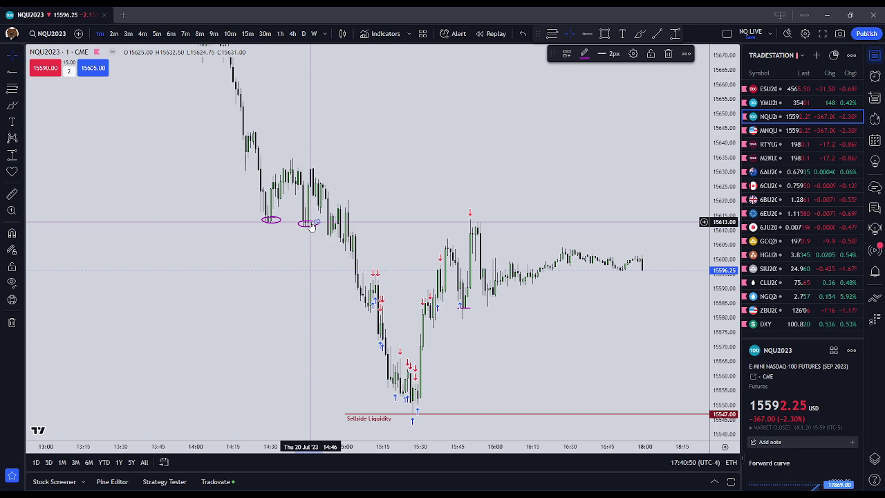
pyautogui.moveTo(625, 282)
pyautogui.mouseDown()
pyautogui.moveTo(545, 205)
pyautogui.moveTo(670, 281)
pyautogui.mouseUp()
pyautogui.scroll(4, 589, 205)
pyautogui.moveTo(720, 293); pyautogui.dragTo(718, 141)
pyautogui.moveTo(639, 197); pyautogui.dragTo(616, 119)
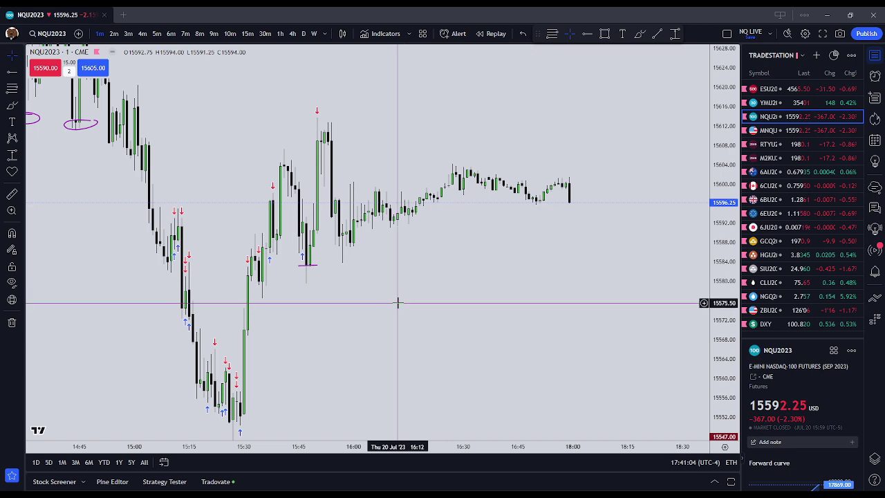
pyautogui.moveTo(454, 307); pyautogui.dragTo(596, 332)
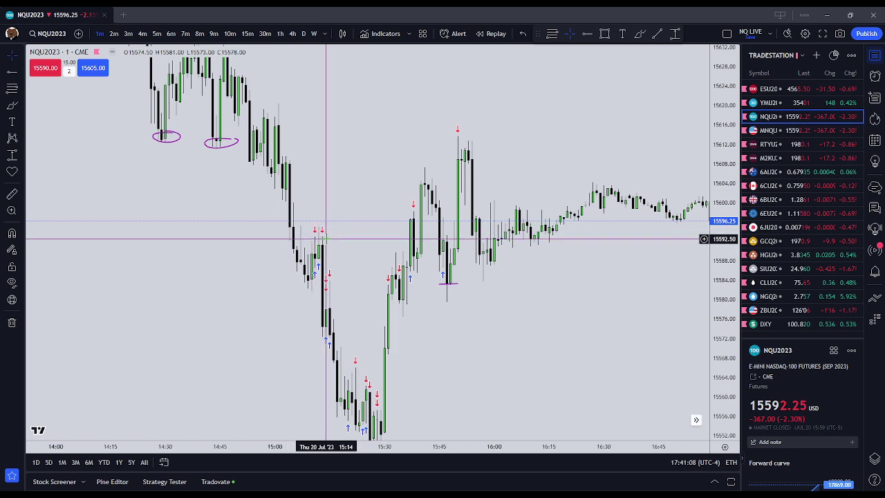
pyautogui.scroll(2, 484, 297)
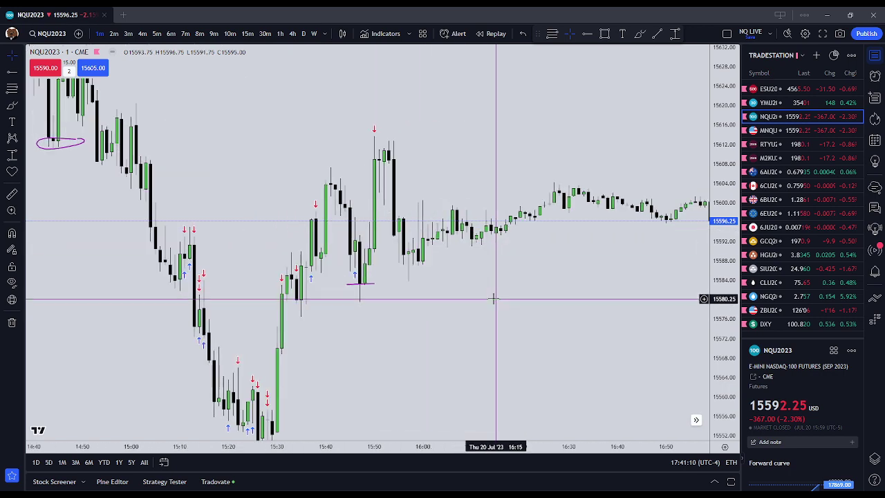
pyautogui.moveTo(464, 349); pyautogui.dragTo(507, 244)
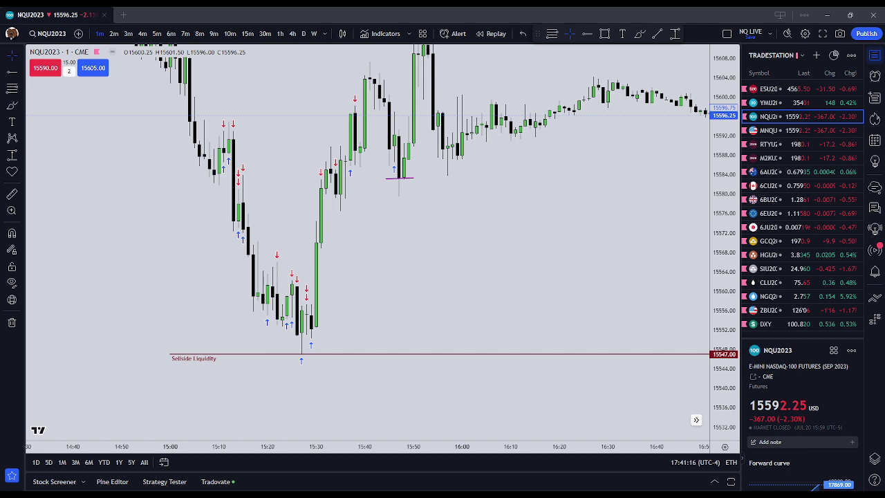
# Step: Review the earlier decline before the circled lows, and bring the latest candles and the Sellside Liquidity line back into view
pyautogui.moveTo(373, 298); pyautogui.dragTo(585, 402)
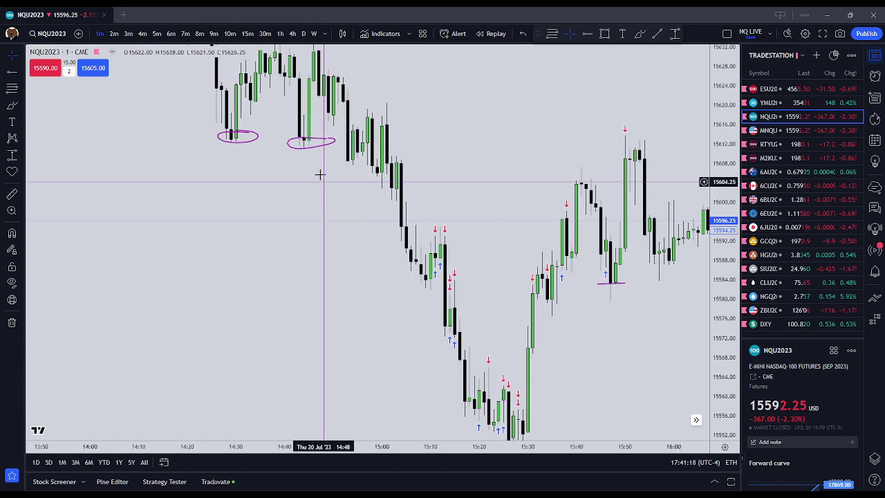
pyautogui.click(318, 145)
pyautogui.moveTo(371, 191)
pyautogui.mouseDown()
pyautogui.moveTo(587, 431)
pyautogui.moveTo(442, 304)
pyautogui.moveTo(492, 397)
pyautogui.moveTo(425, 318)
pyautogui.mouseUp()
pyautogui.scroll(-3, 390, 192)
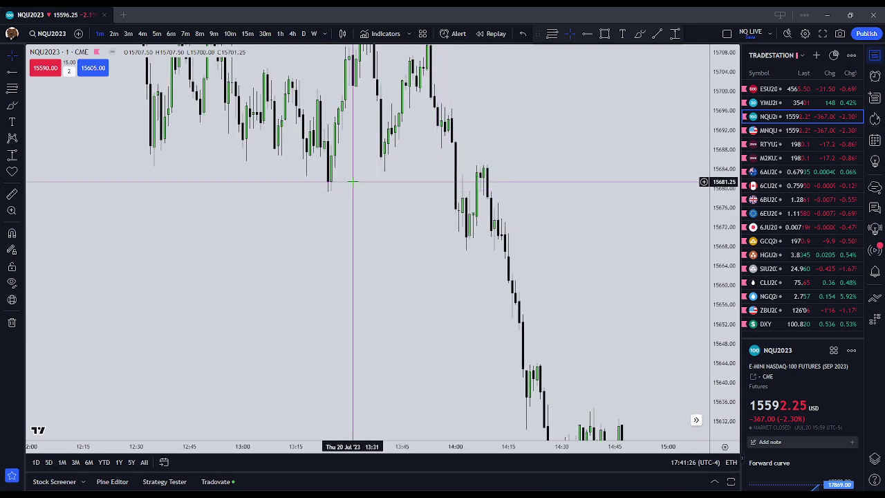
pyautogui.moveTo(663, 355); pyautogui.dragTo(383, 154)
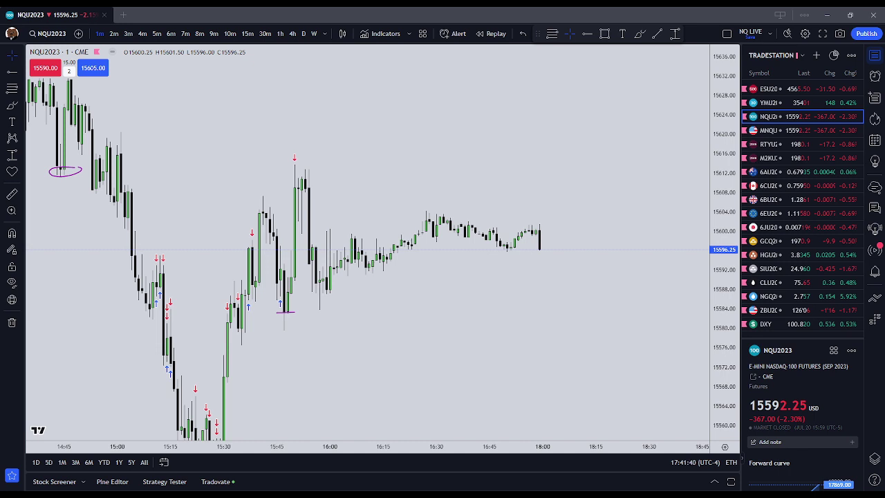
pyautogui.moveTo(570, 336); pyautogui.dragTo(569, 208)
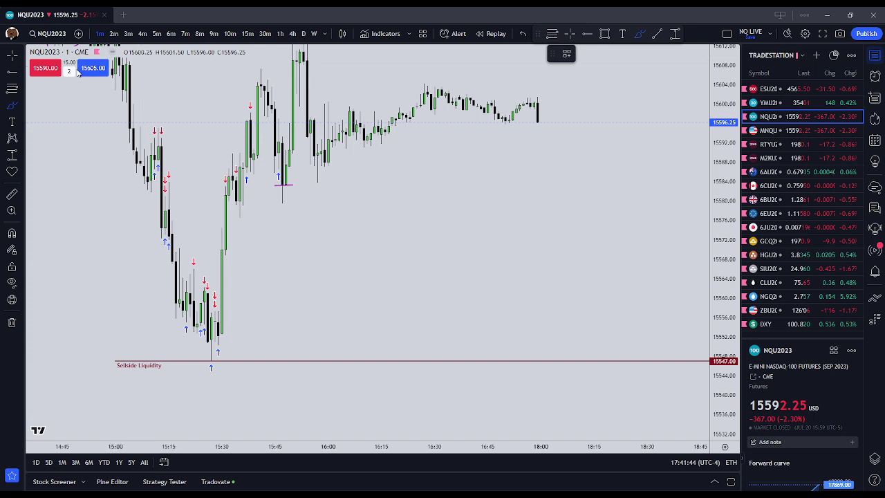
# Step: Draw short brush strokes above and below the small consolidation near 16:30, and delete them
pyautogui.moveTo(424, 82); pyautogui.dragTo(441, 82)
pyautogui.moveTo(427, 119); pyautogui.dragTo(446, 120)
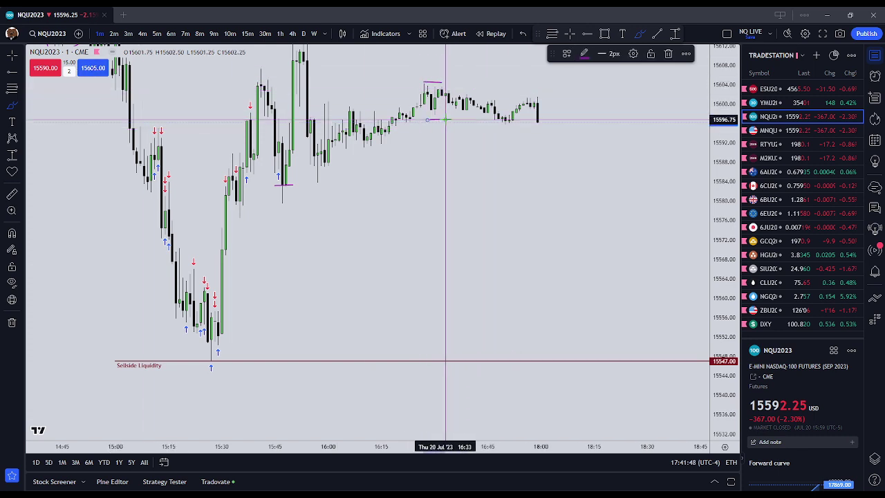
pyautogui.click(669, 54)
# Step: Draw two short brush strokes marking the upper and lower parts of the sharp drop before 16:00, and delete both
pyautogui.click(12, 105)
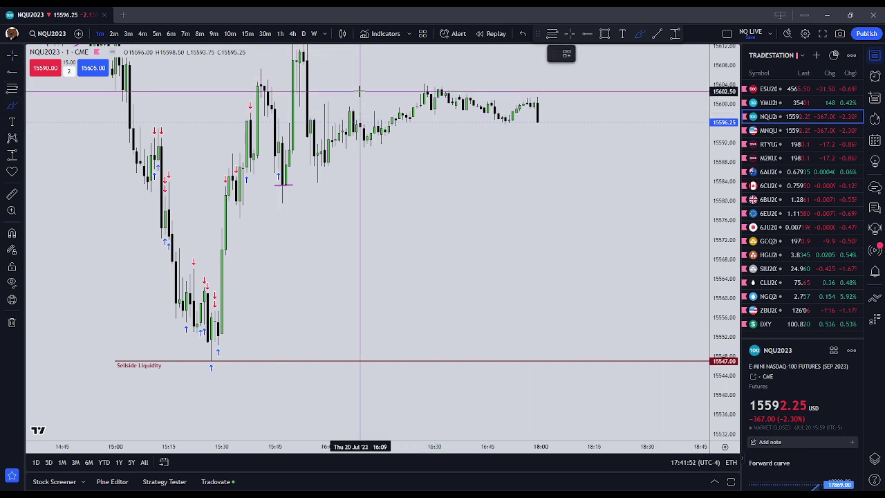
pyautogui.moveTo(307, 65)
pyautogui.mouseDown()
pyautogui.moveTo(316, 65)
pyautogui.moveTo(315, 118)
pyautogui.moveTo(323, 117)
pyautogui.mouseUp()
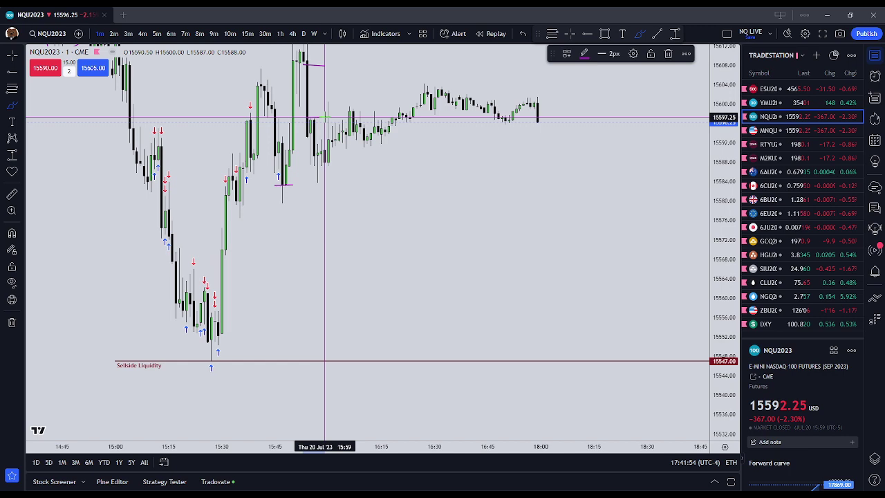
pyautogui.press('Escape')
pyautogui.moveTo(571, 137); pyautogui.dragTo(596, 181)
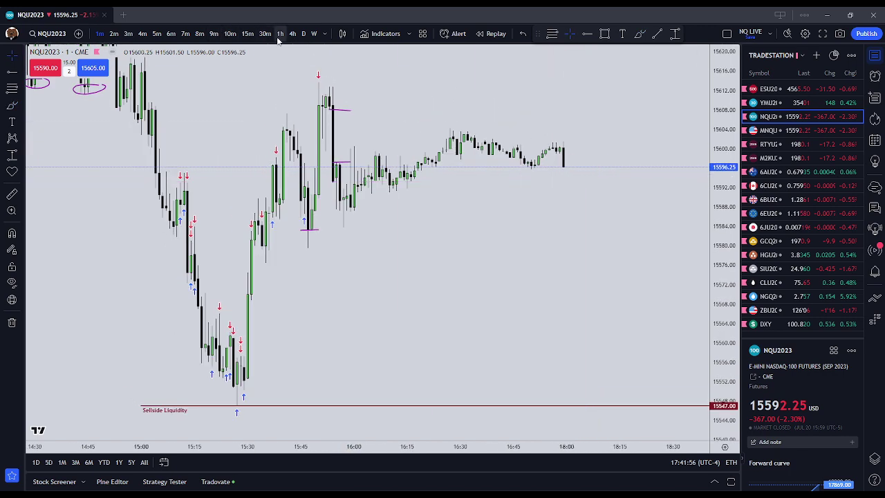
pyautogui.click(347, 110)
pyautogui.click(668, 54)
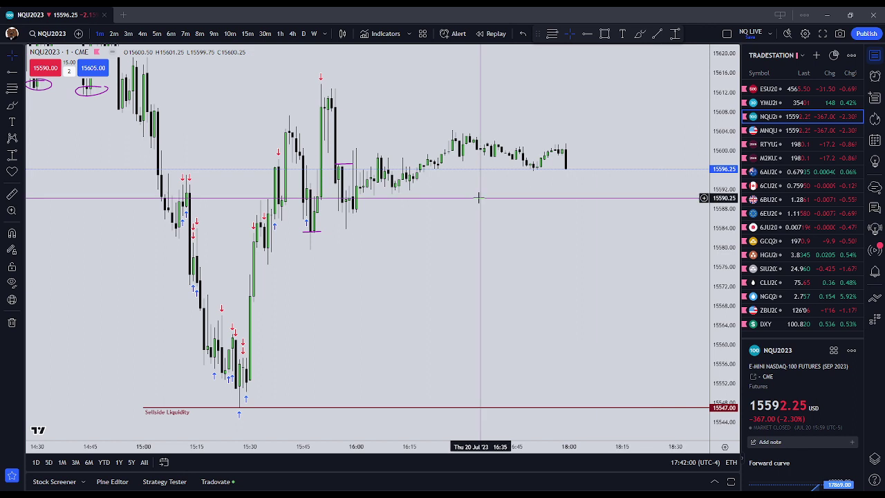
pyautogui.click(348, 164)
pyautogui.click(668, 54)
# Step: Place a horizontal ray snapped to the rally high near 15:50 at 15613.75, and apply the Buyside Liquidity template
pyautogui.click(12, 71)
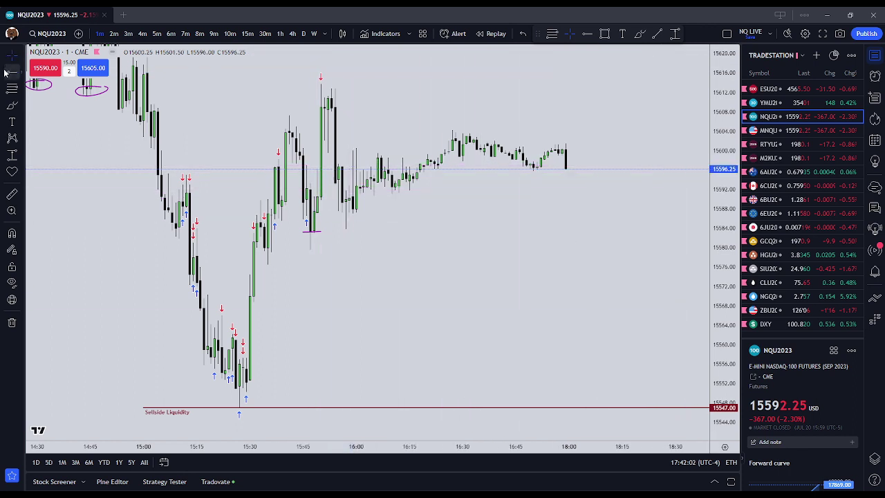
pyautogui.click(12, 233)
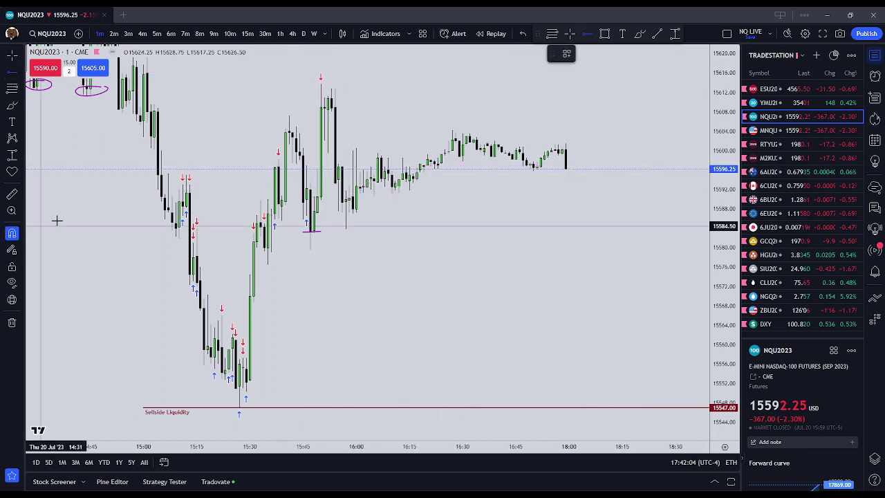
pyautogui.click(321, 83)
pyautogui.click(568, 54)
pyautogui.click(609, 110)
pyautogui.rightClick(546, 260)
pyautogui.click(376, 272)
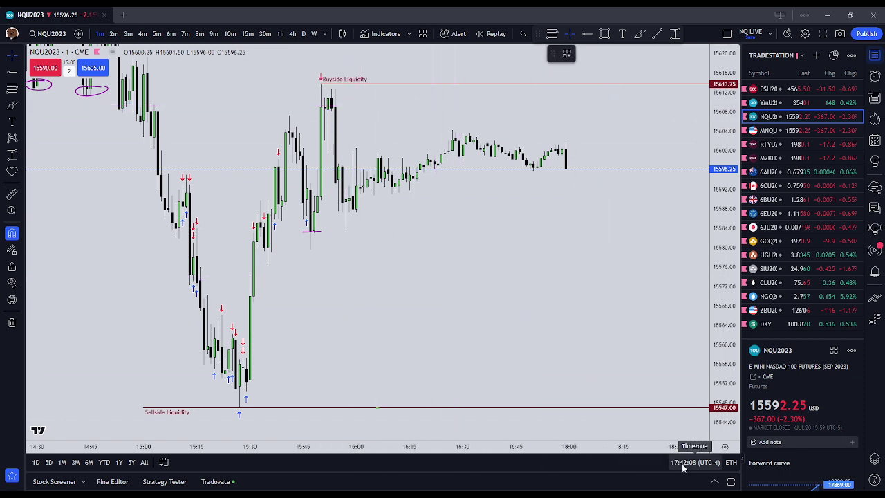
pyautogui.moveTo(578, 296); pyautogui.dragTo(579, 300)
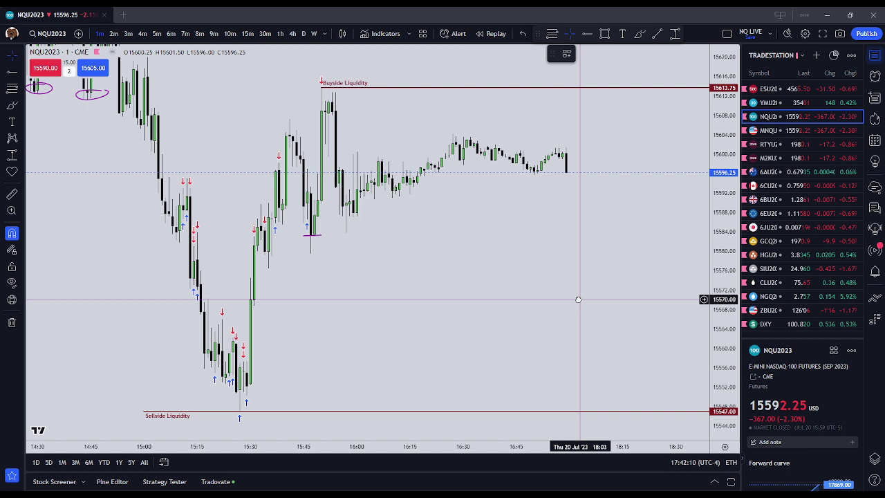